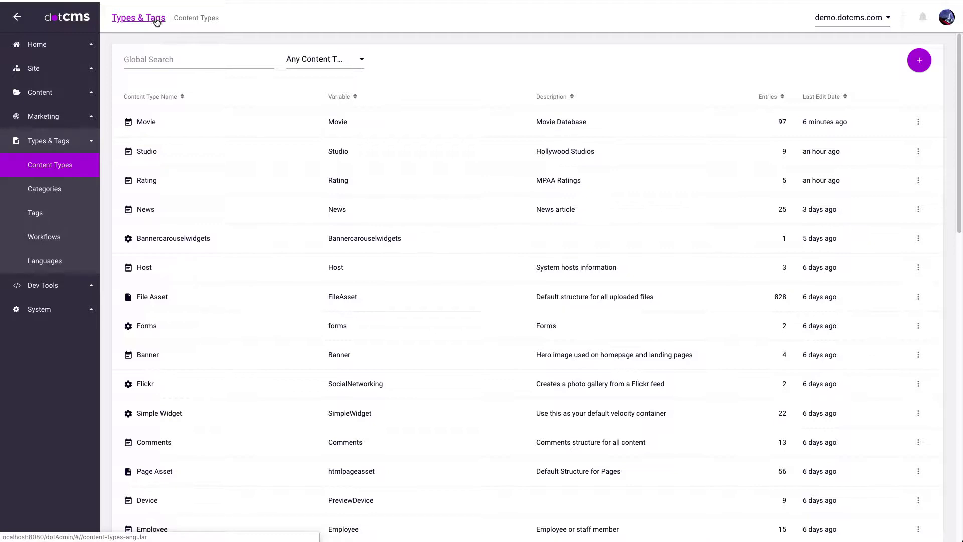
- View the Studio entries in the content search, and return to the Content Types list
click(40, 92)
click(53, 121)
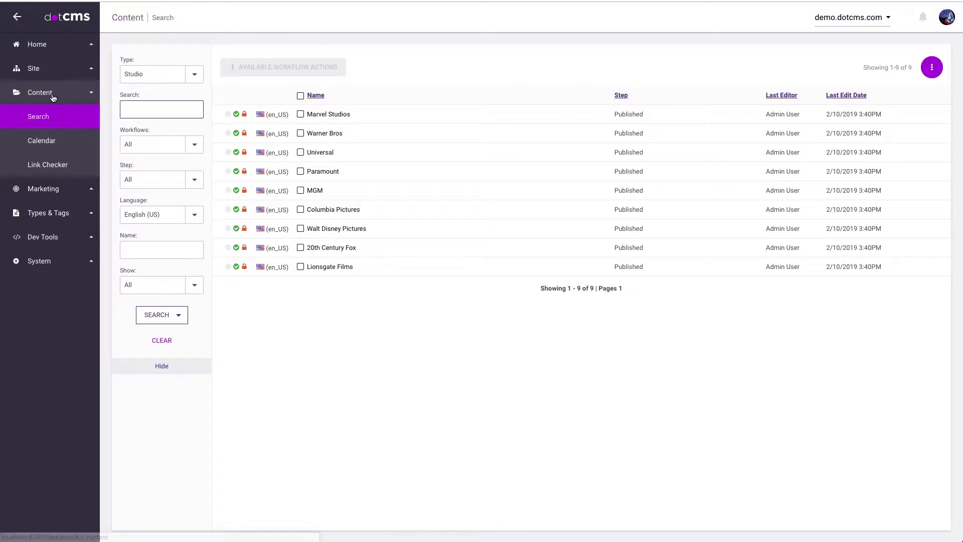
click(59, 214)
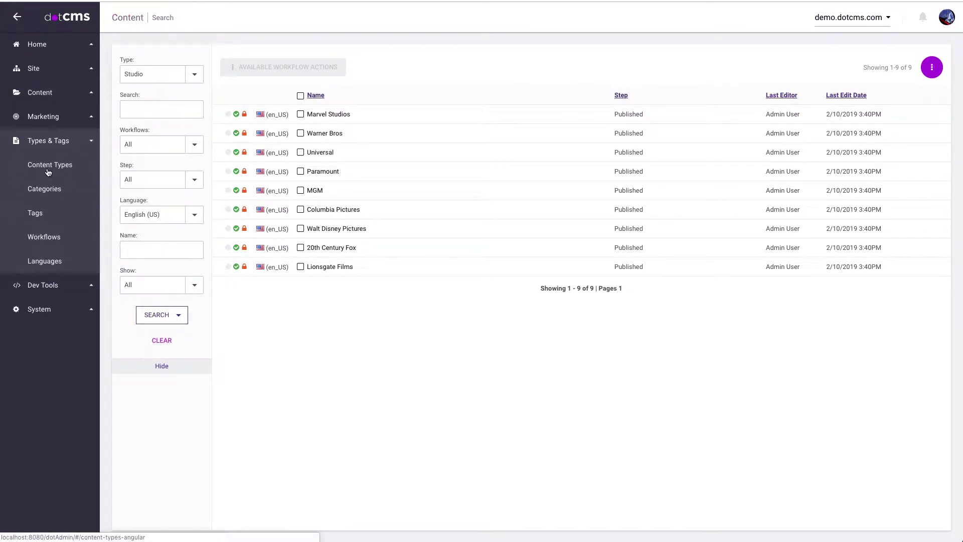
click(50, 164)
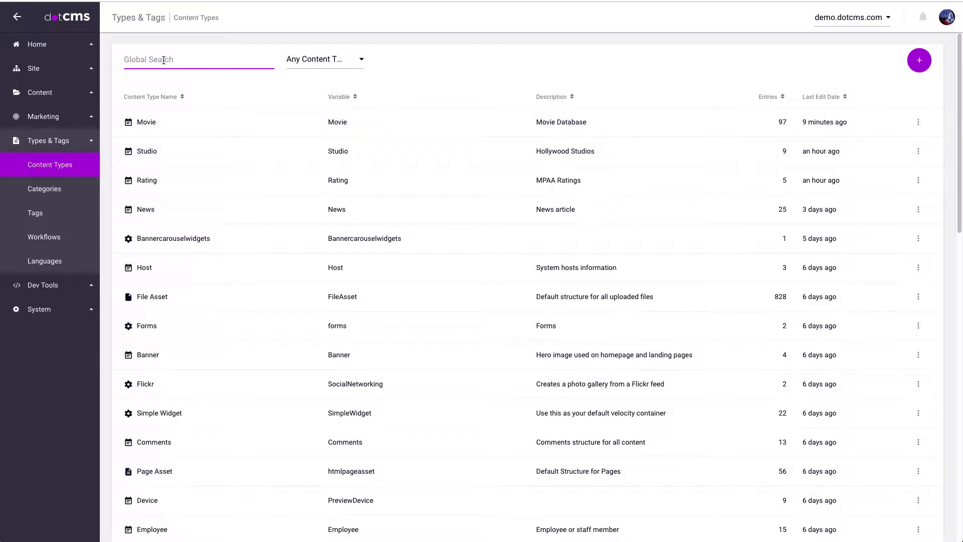
- Filter the content types list by "movi" and highlight the Movie row
text(mo)
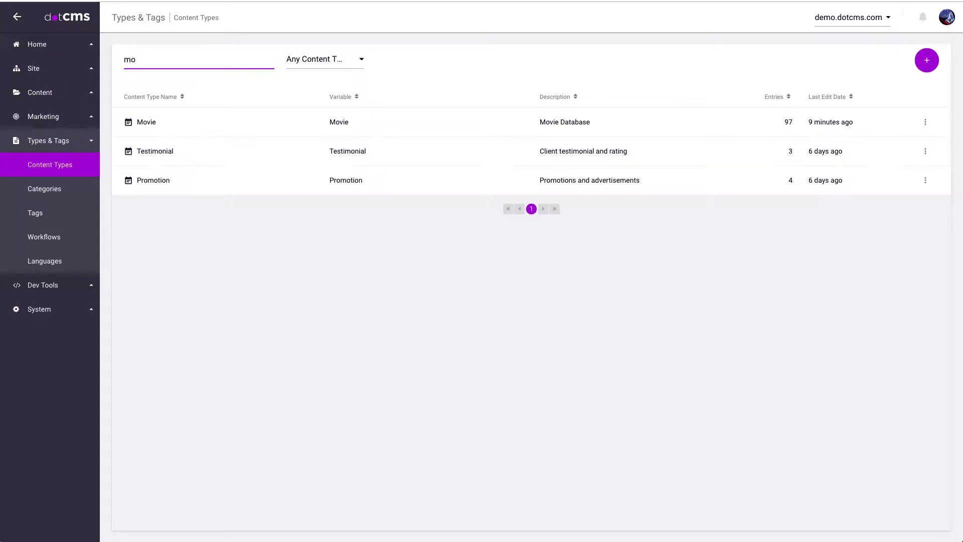
text(vi)
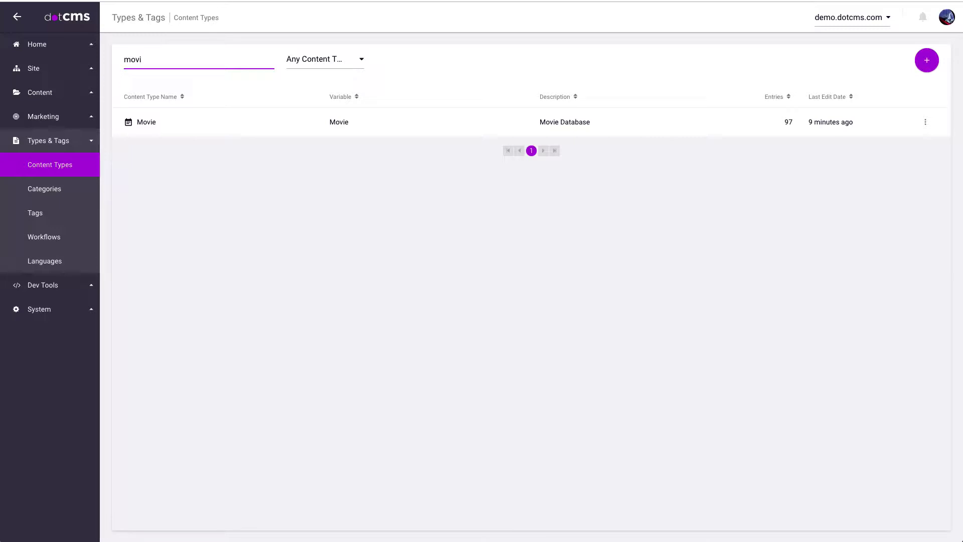
key(Down)
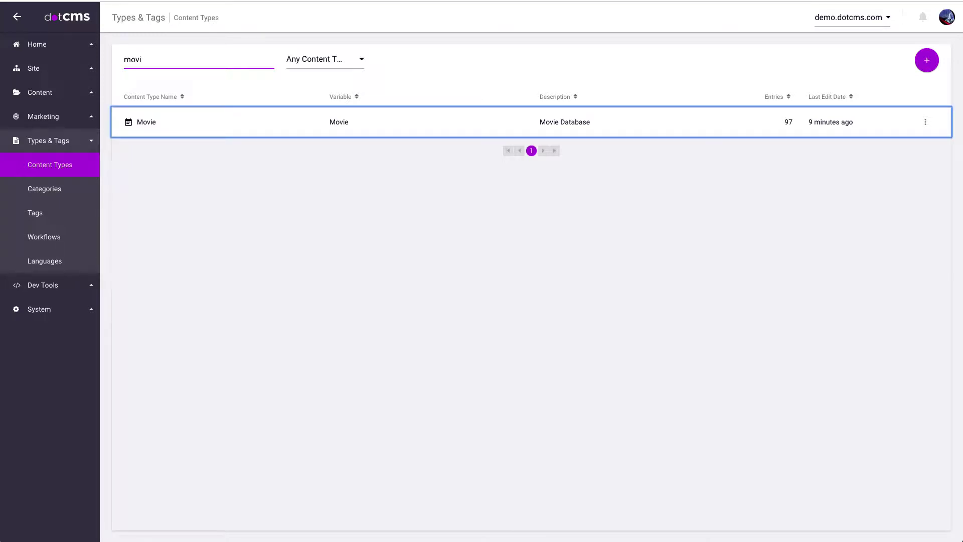
- Shorten the content type filter to "mo" and open the Movie content type
click(190, 67)
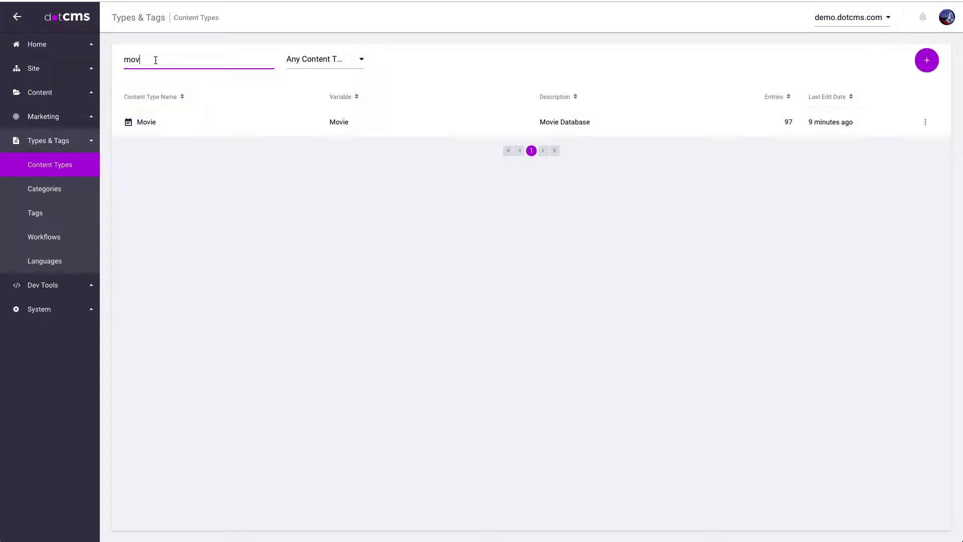
key(BackSpace)
key(BackSpace)
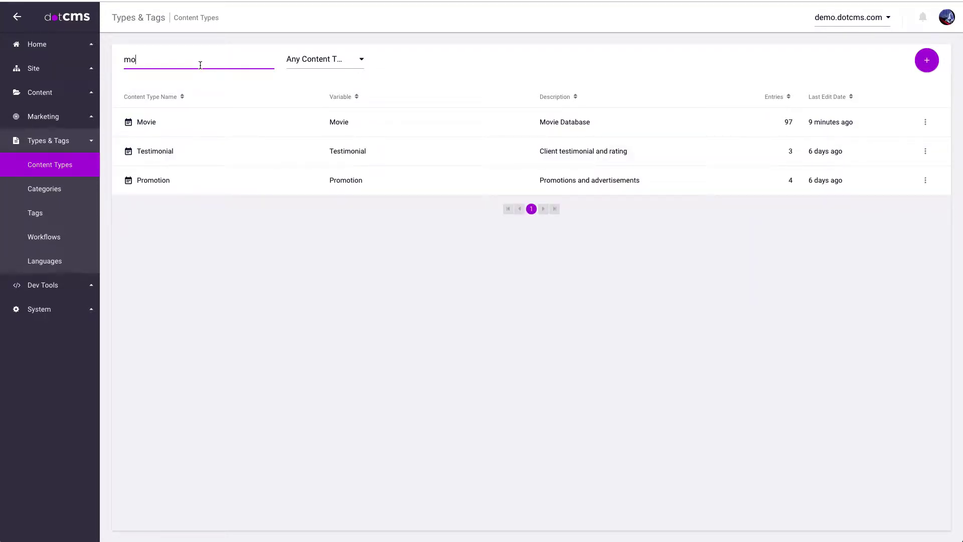
key(Down)
key(Down)
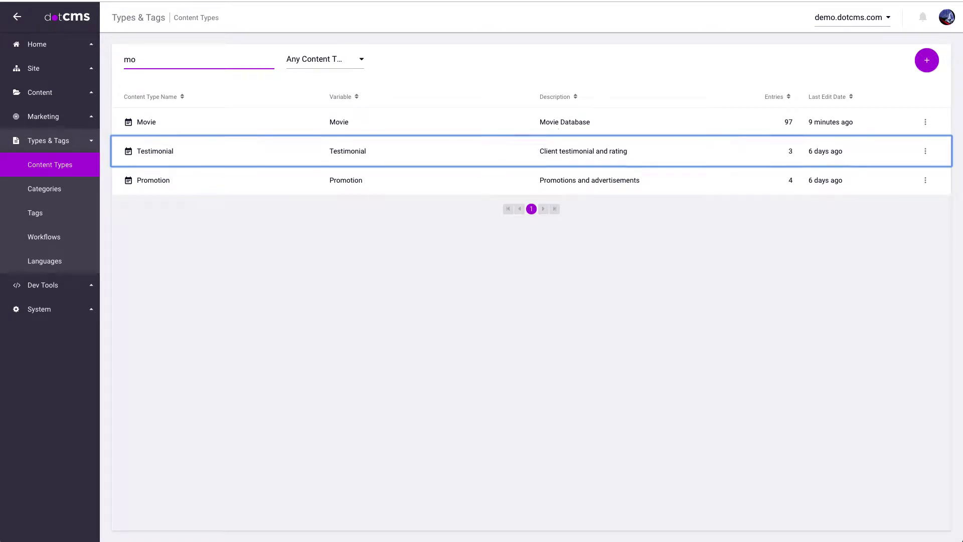
key(Up)
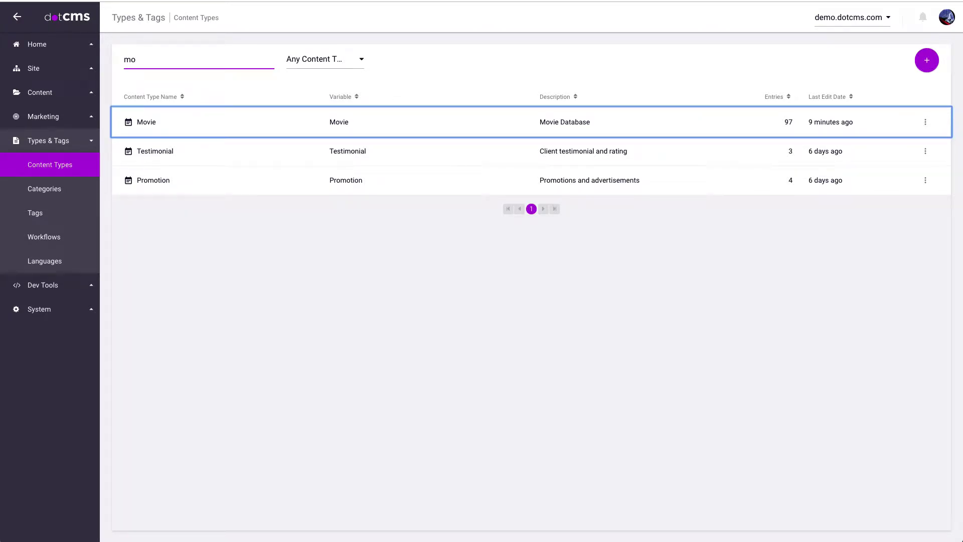
key(Return)
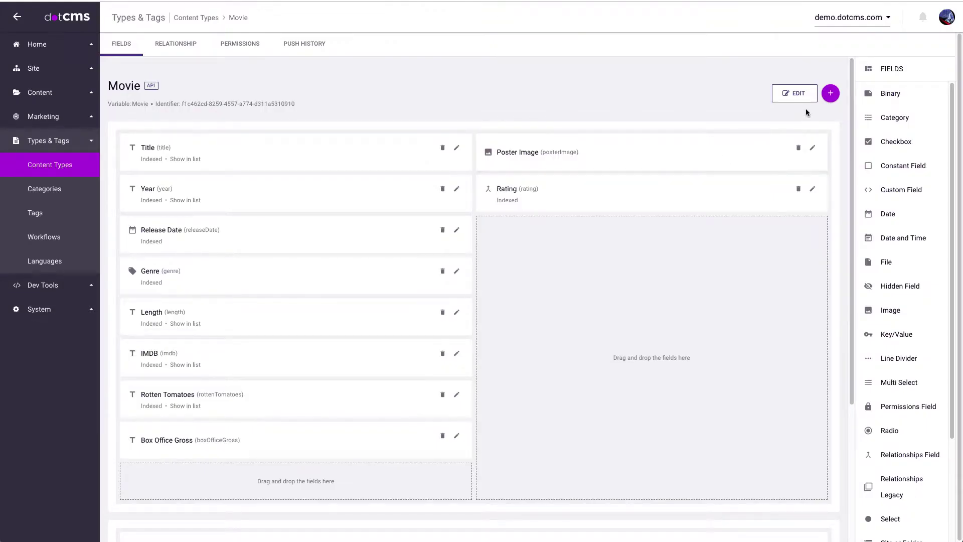
- View the row layouts available for the Movie content type and dismiss the choice without adding a row
click(831, 93)
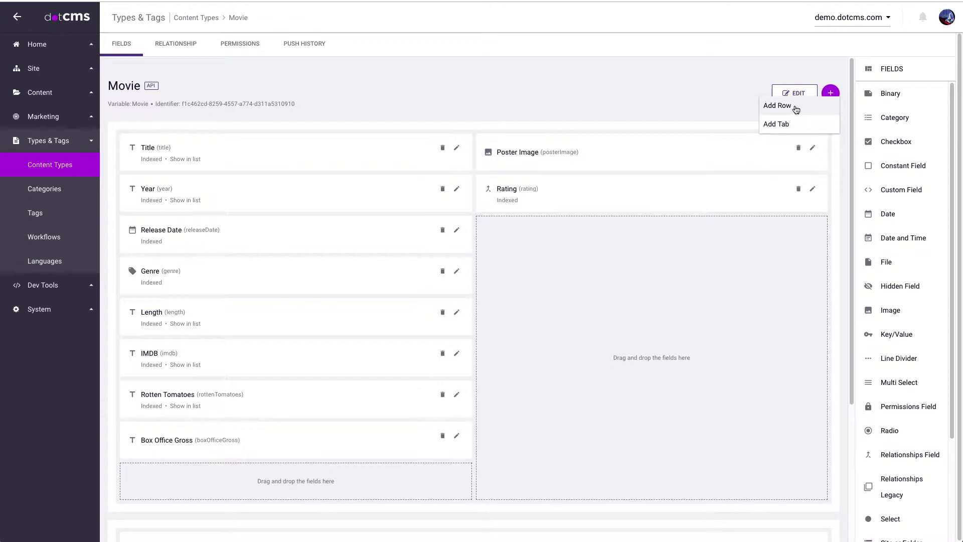
click(796, 106)
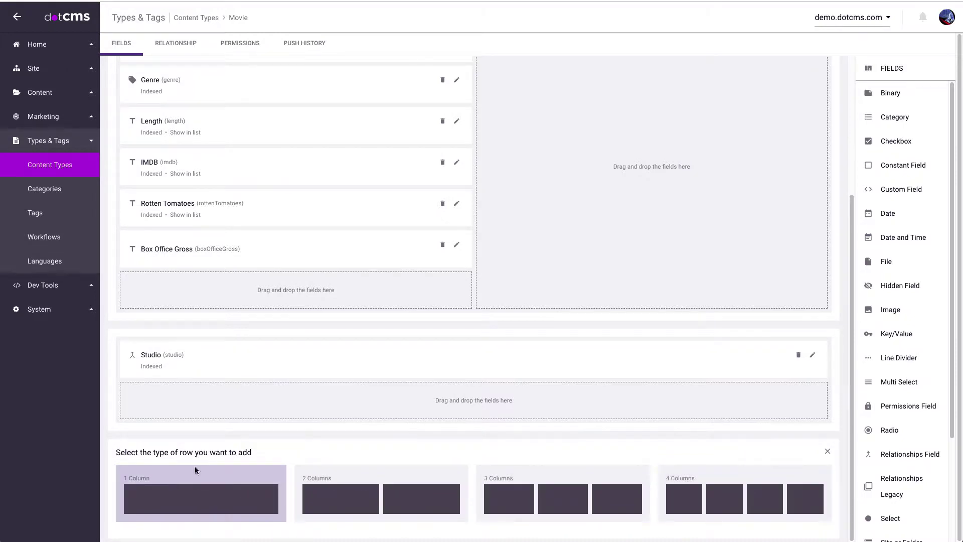
click(828, 451)
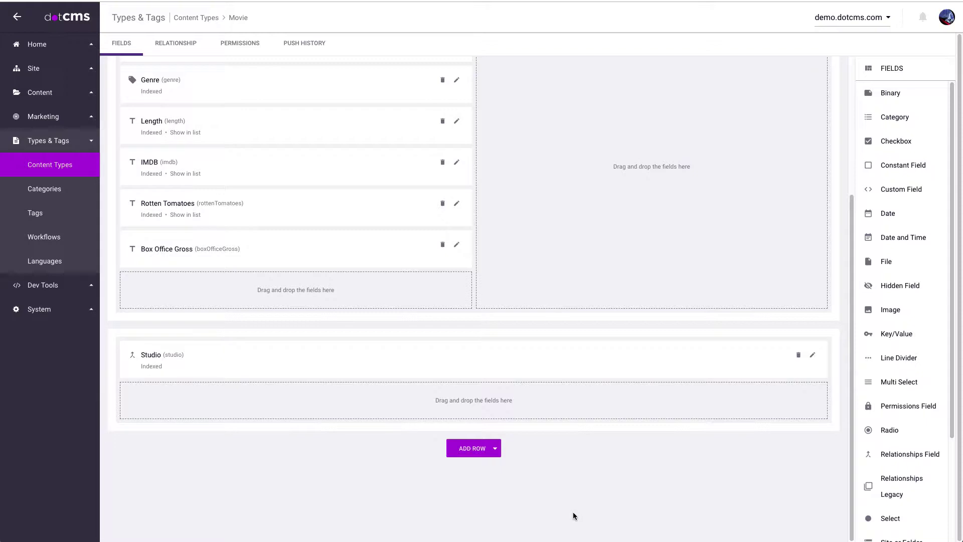
scroll(574, 516, up, 4)
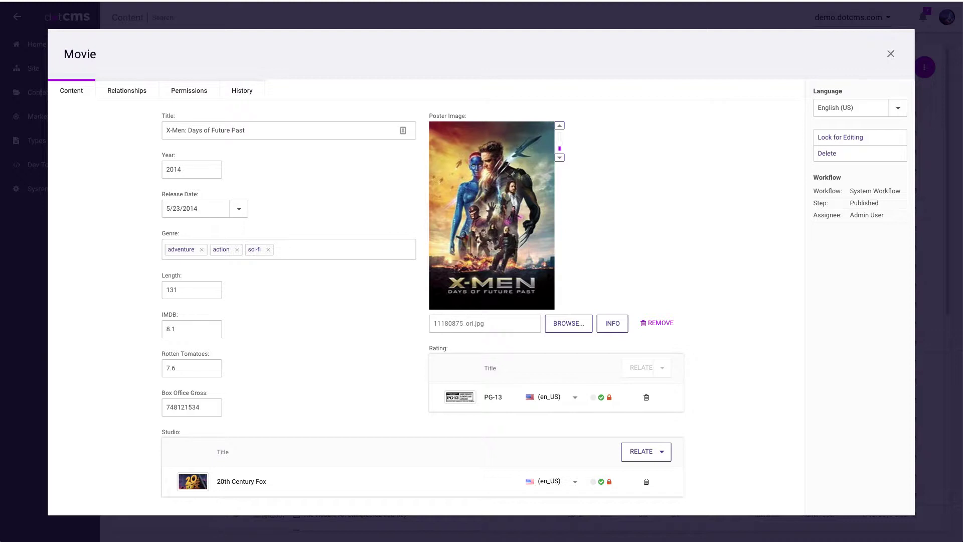
- Close the "X-Men: Days of Future Past" movie editor without saving
click(891, 54)
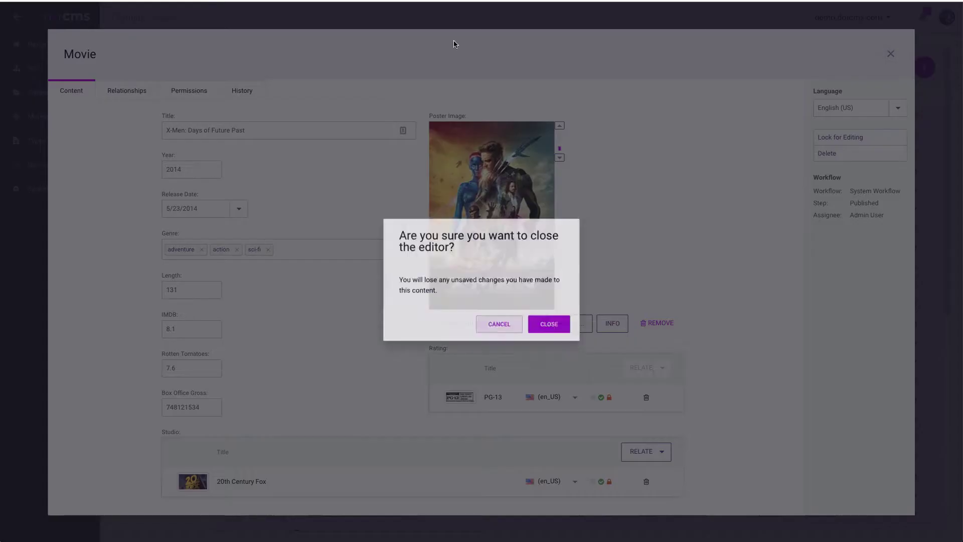
click(550, 317)
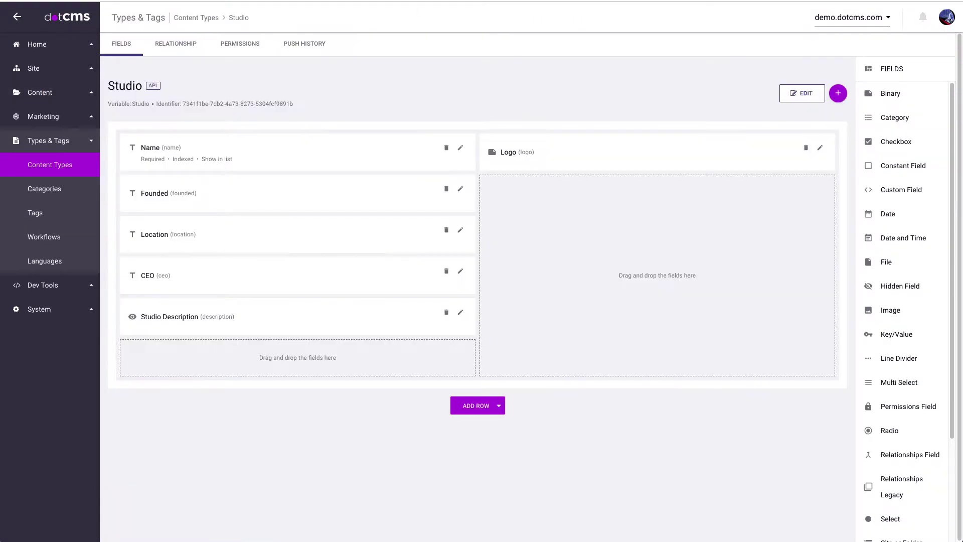
- Open the Studio content type and view the settings of its Studio Description field, closing them unchanged
click(64, 167)
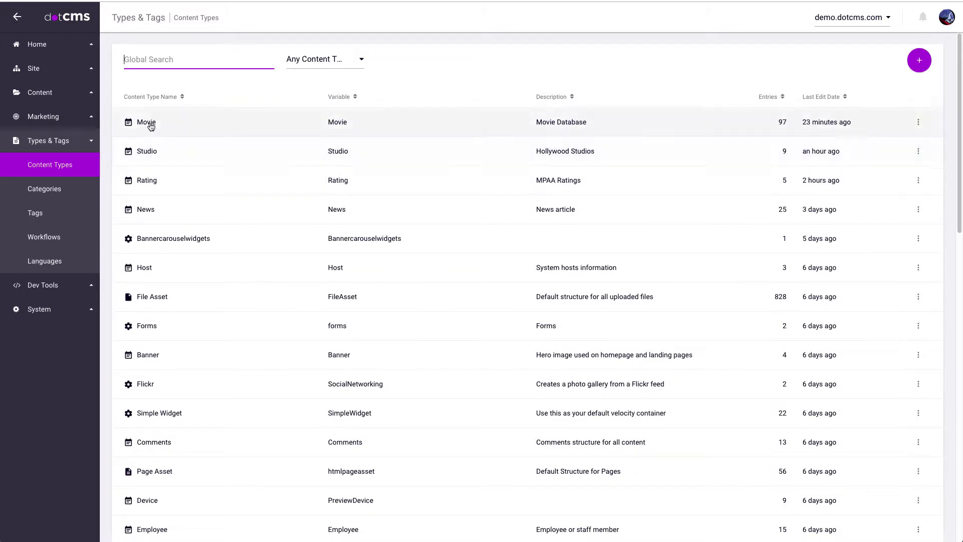
click(160, 156)
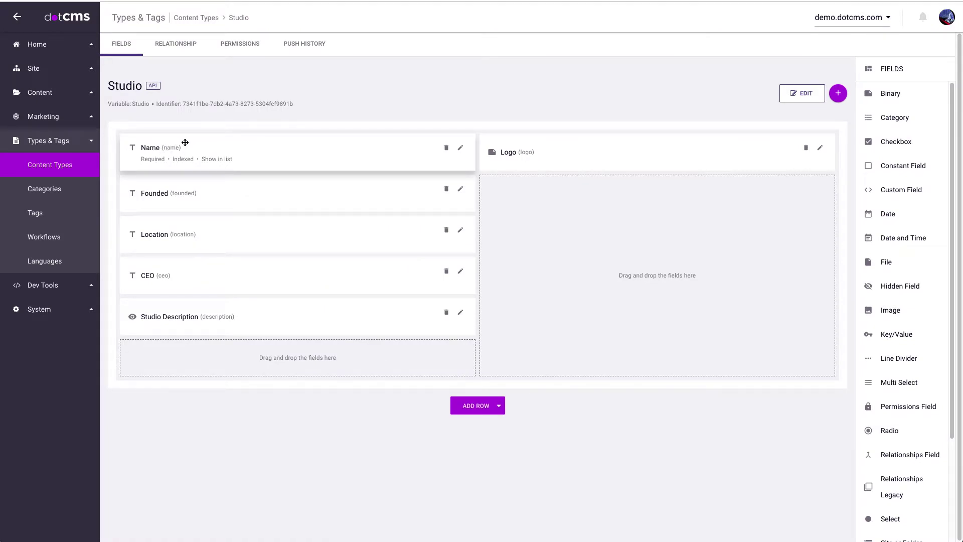
click(277, 320)
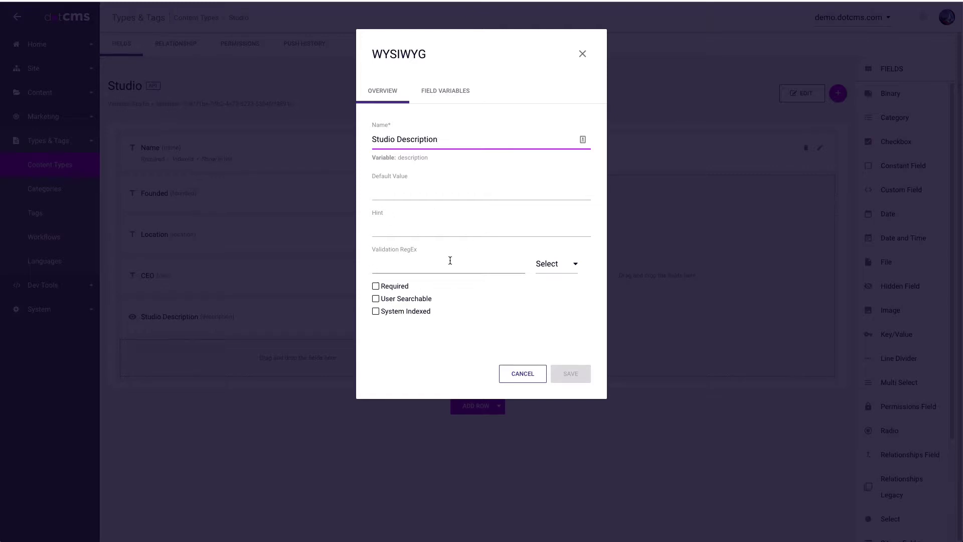
click(582, 54)
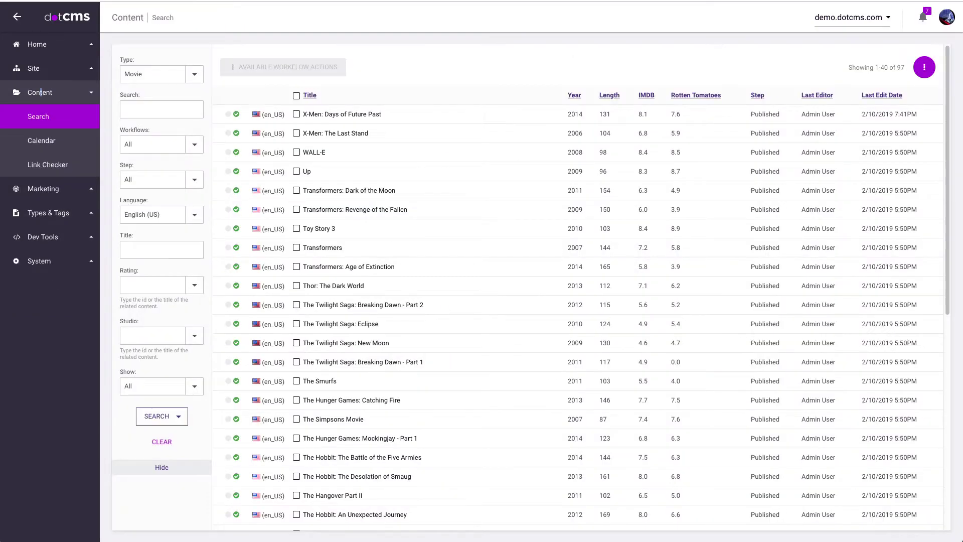
- Filter the content search to the Studio type and open the Marvel Studios entry
click(194, 75)
click(416, 59)
click(194, 76)
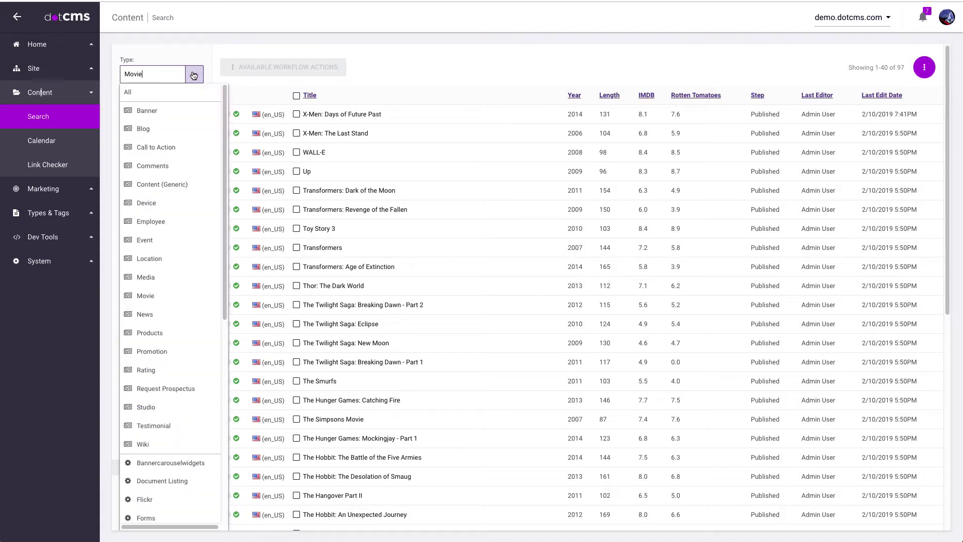
click(158, 408)
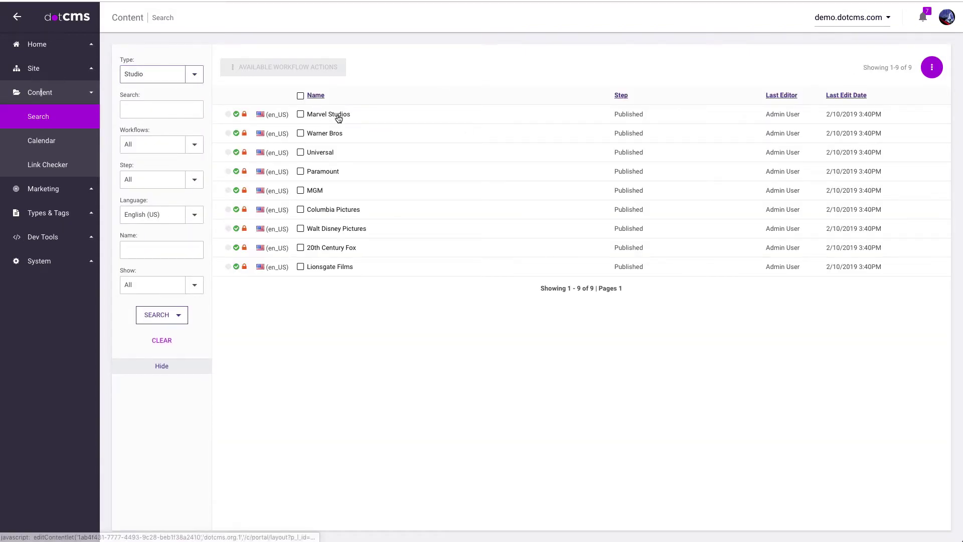
click(333, 116)
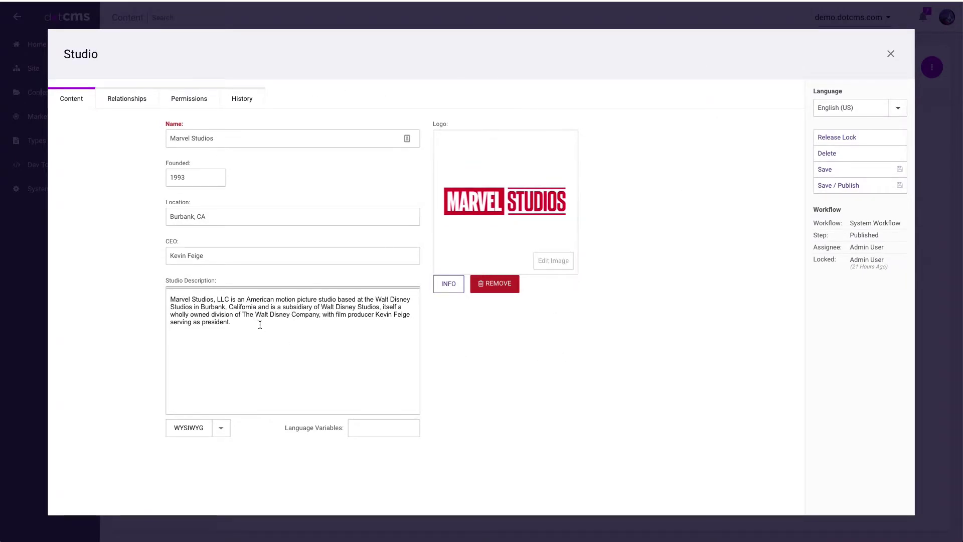
- Try bold and italic formatting on "Walt Disney Company," in the Marvel Studios description, removing each again
click(287, 328)
drag(252, 321, 155, 300)
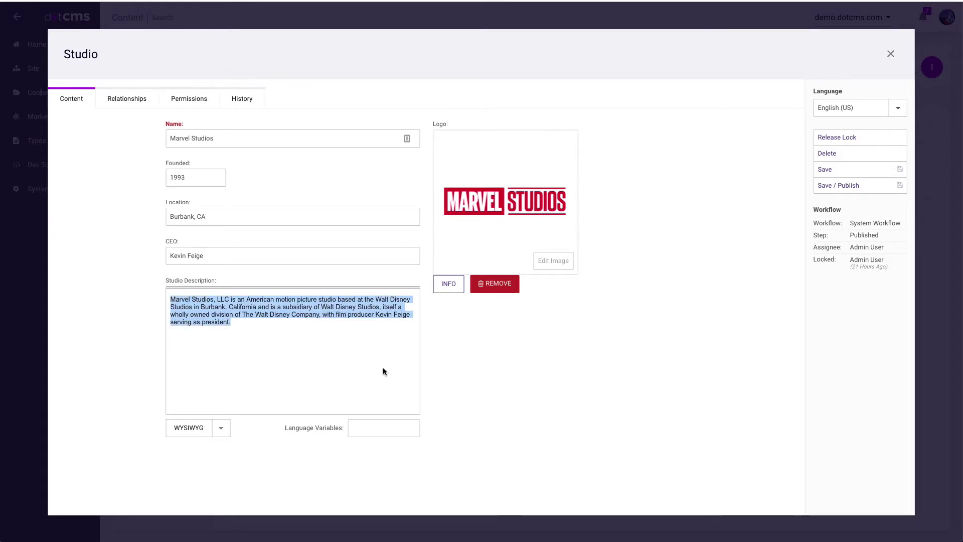
click(287, 338)
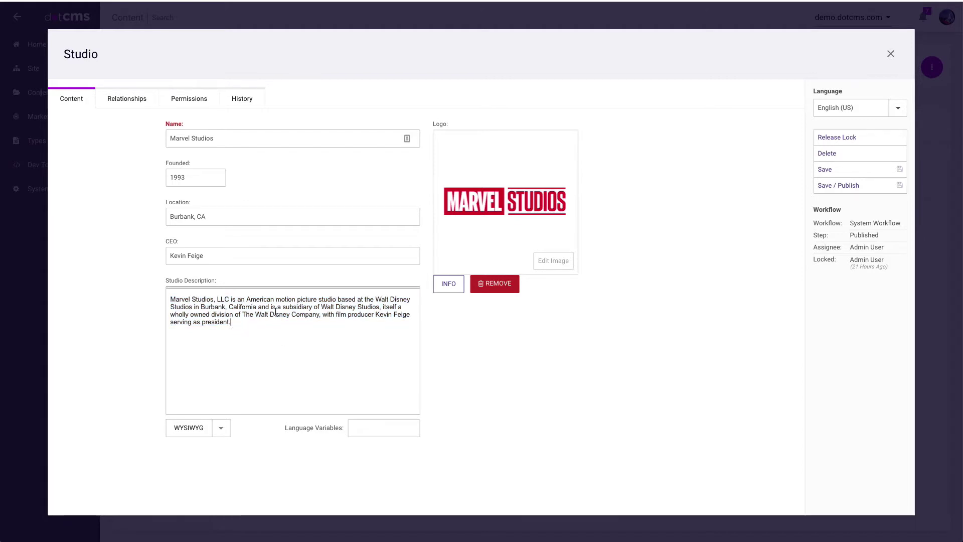
drag(255, 314, 322, 314)
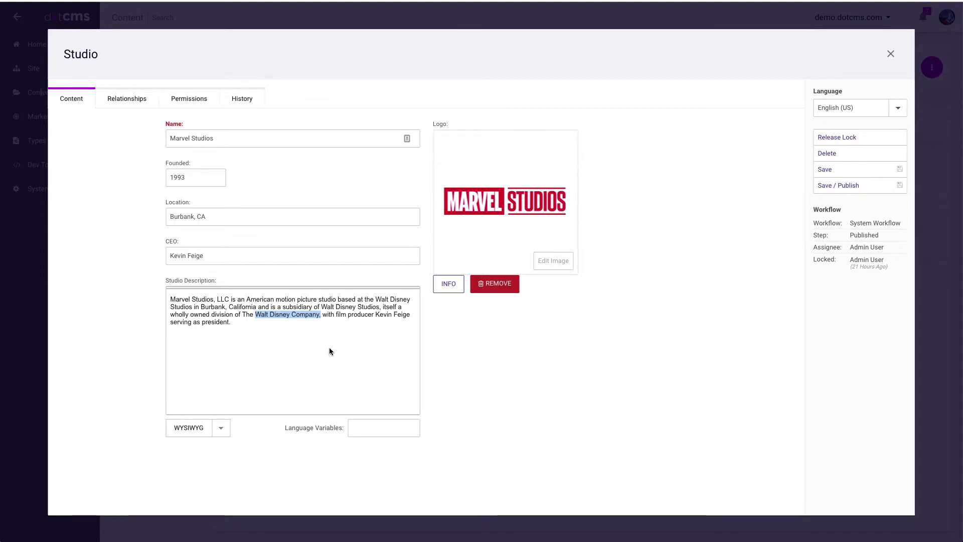
key(ctrl+b)
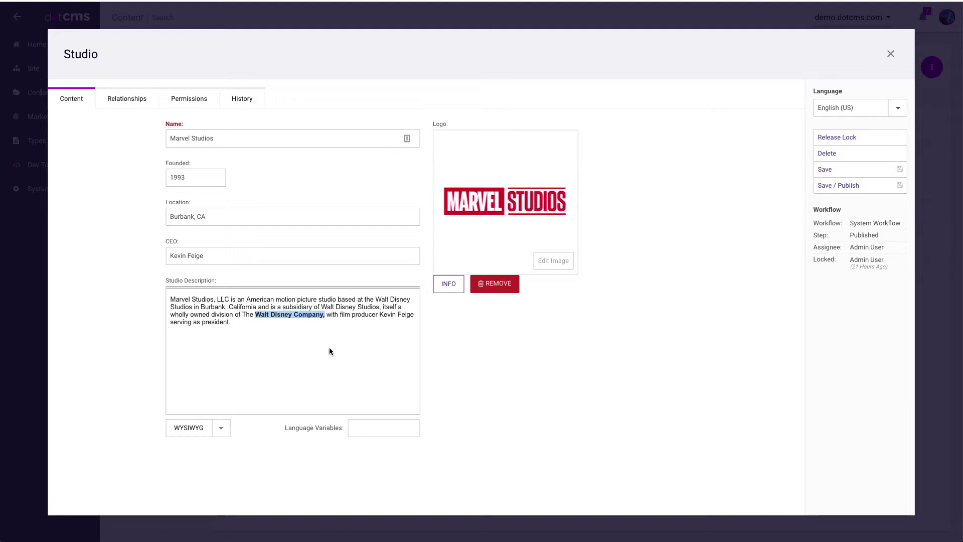
key(ctrl+b)
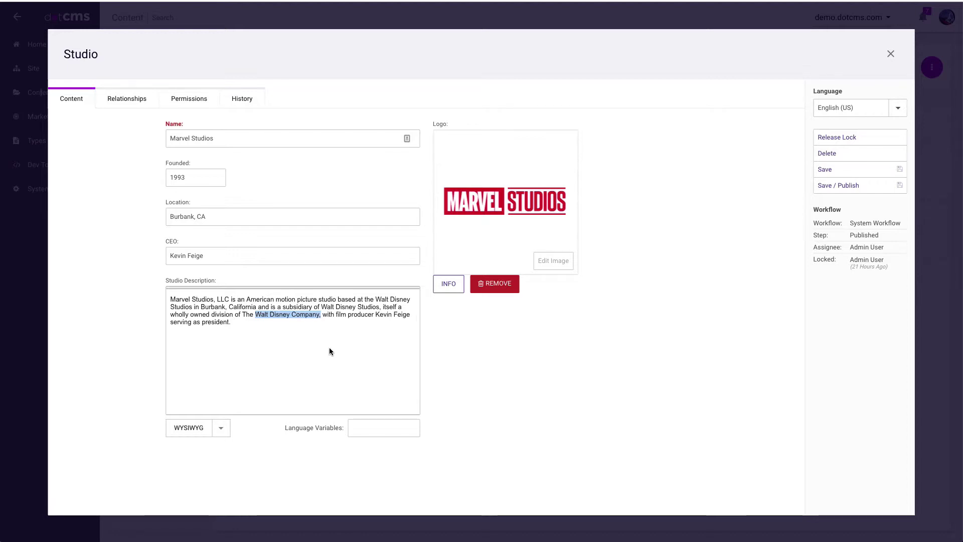
key(ctrl+i)
key(ctrl+i)
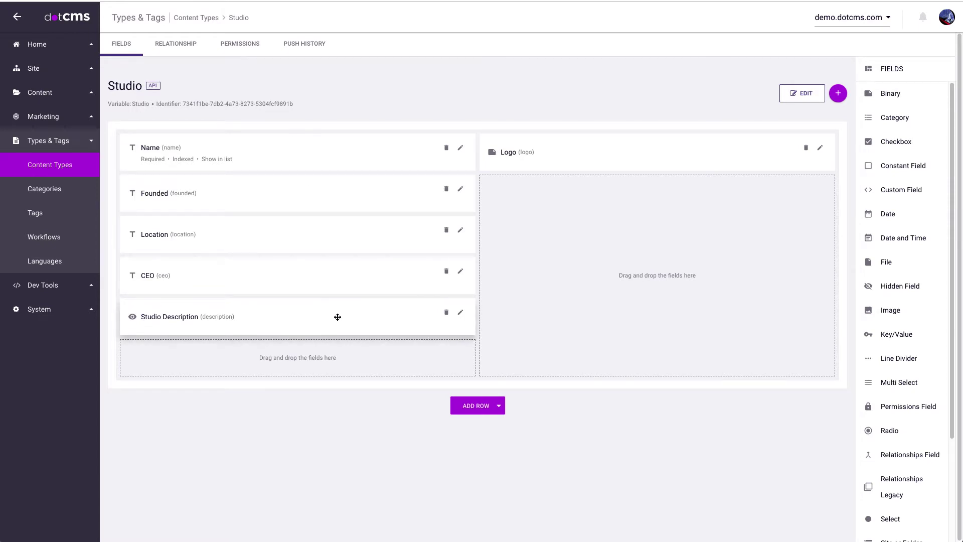
- Examine the tinymceprops field variable and its value on the Studio content type's Studio Description field
click(342, 315)
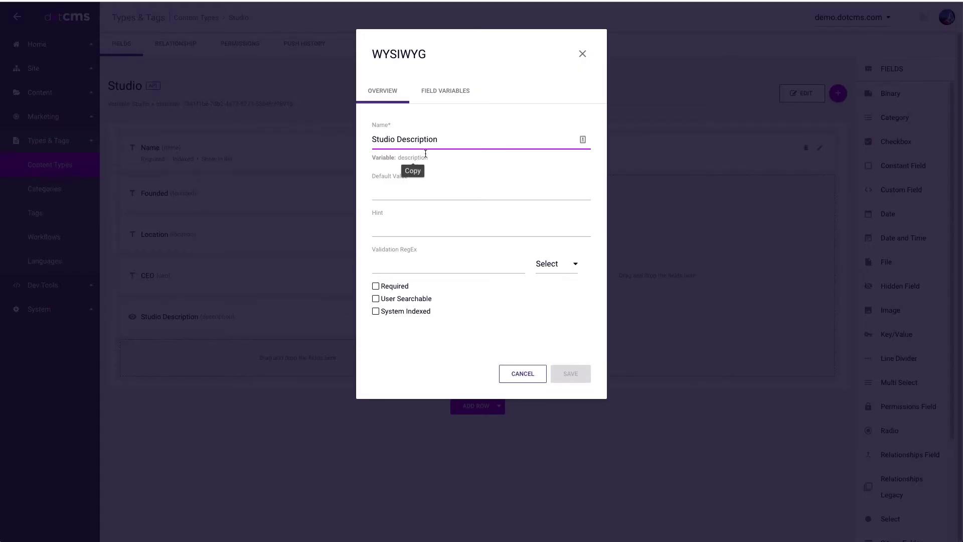
click(445, 91)
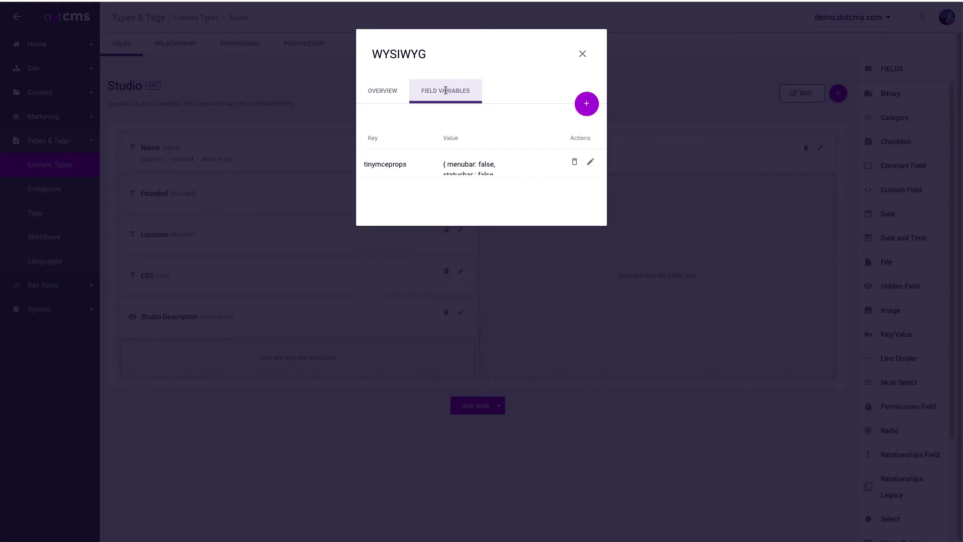
click(385, 164)
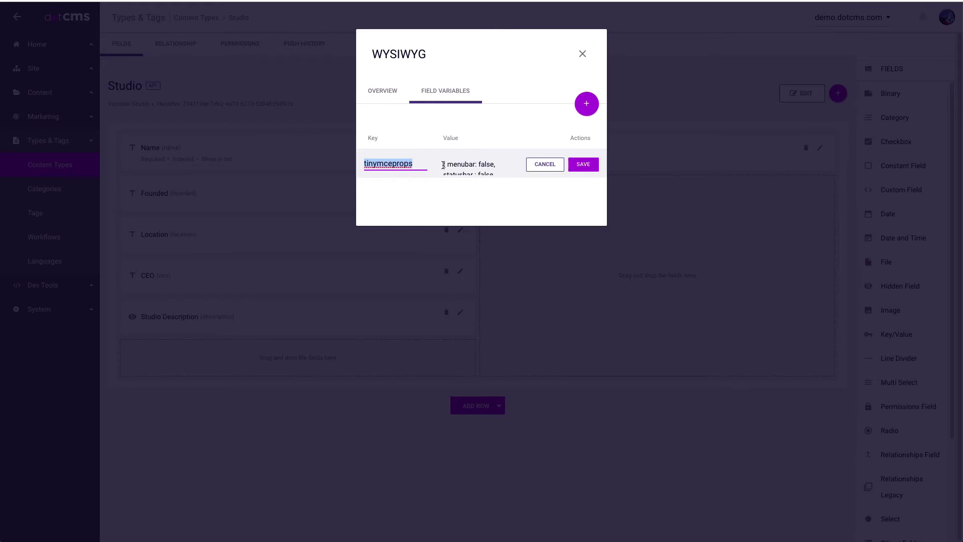
drag(443, 165, 488, 174)
click(489, 173)
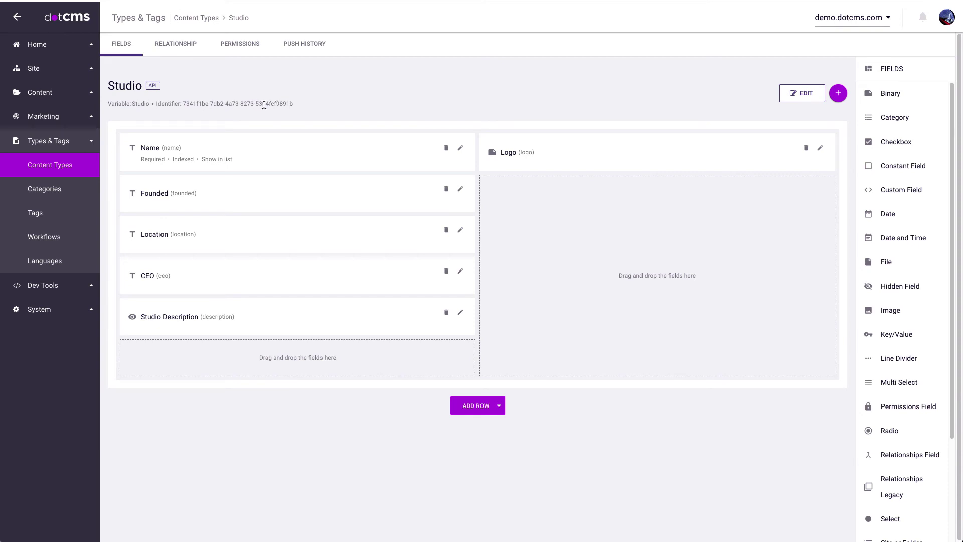
- Open the API's JSON definition of the Studio content type
click(153, 91)
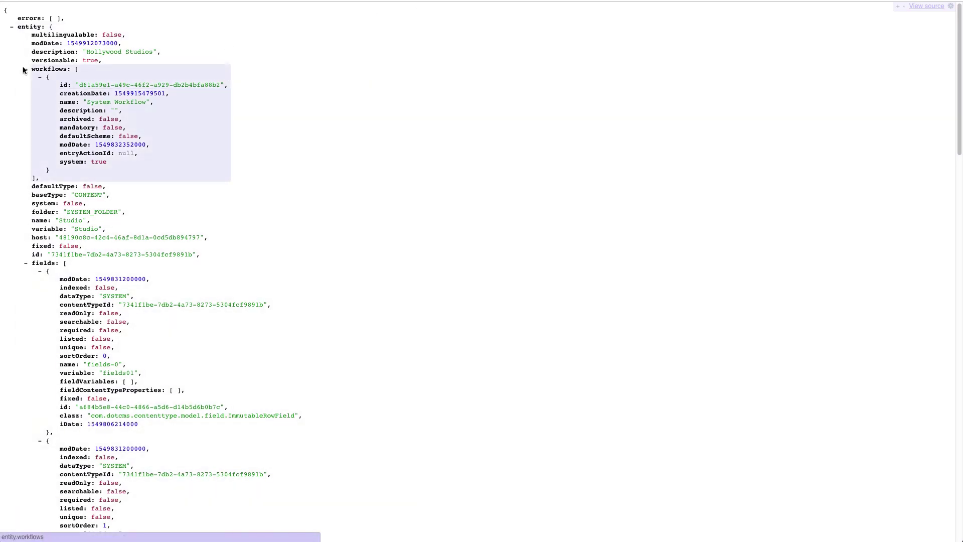
- Collapse the workflows block in the Studio JSON, and fold and reopen the entity and fields blocks
click(26, 69)
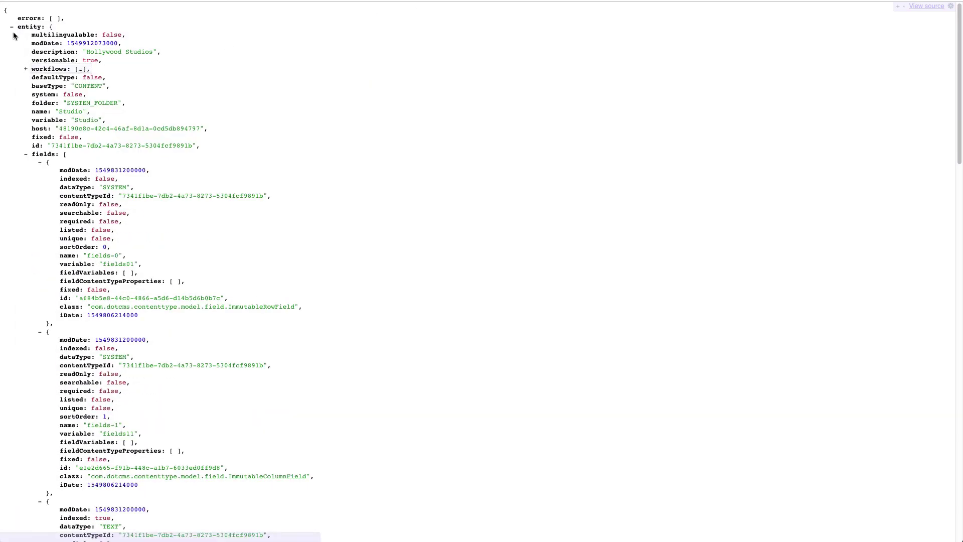
click(12, 28)
click(12, 27)
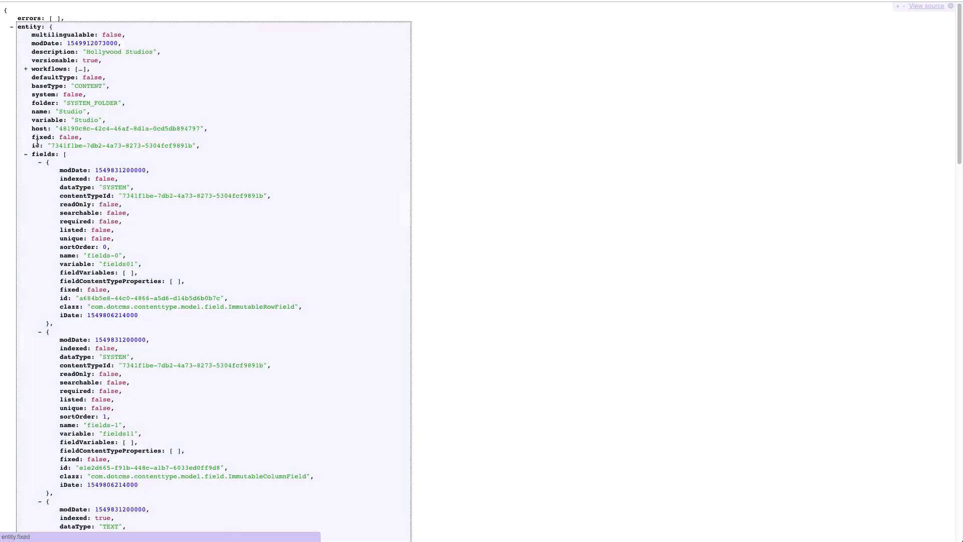
click(25, 155)
click(25, 155)
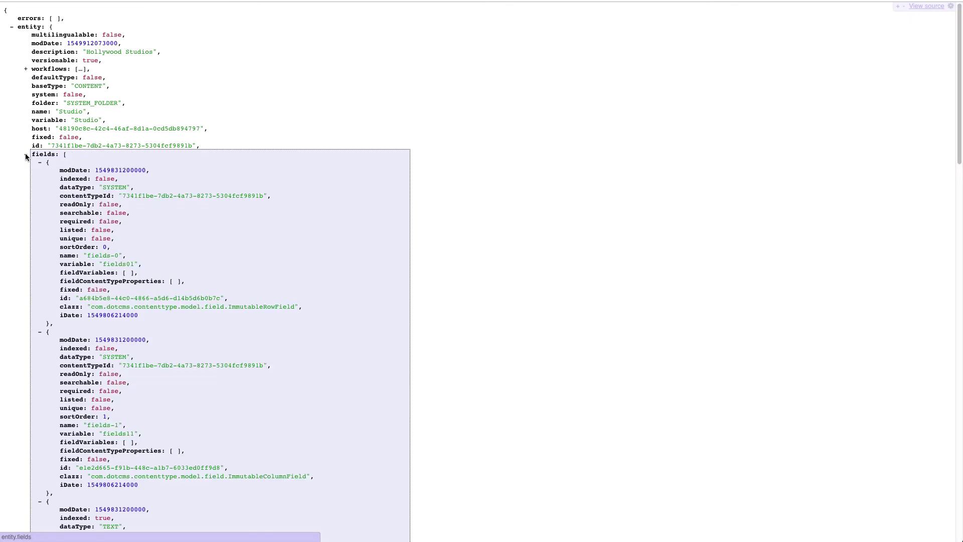
- Collapse the six field entries that precede Studio Description in the fields array to reach its tinymceprops field variable
click(40, 162)
click(40, 171)
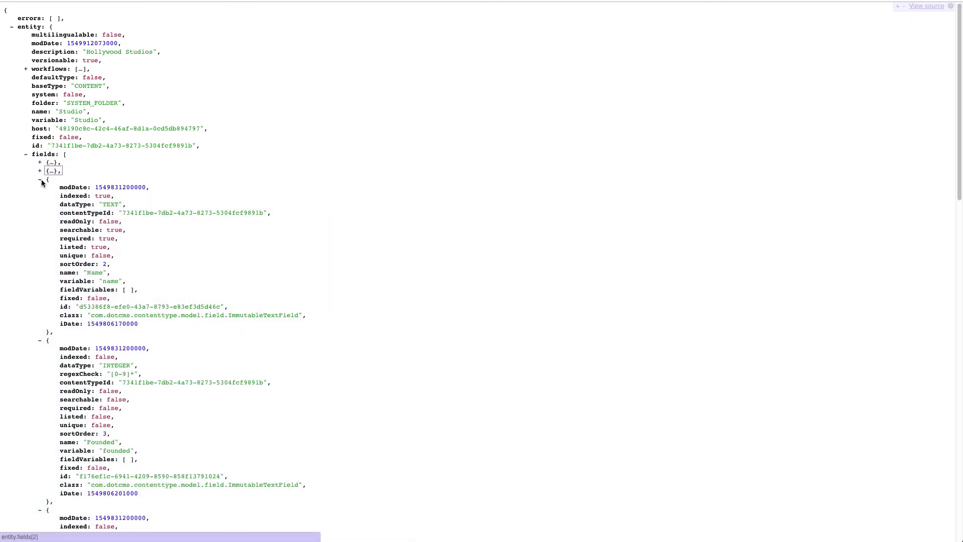
click(40, 180)
click(40, 188)
click(41, 197)
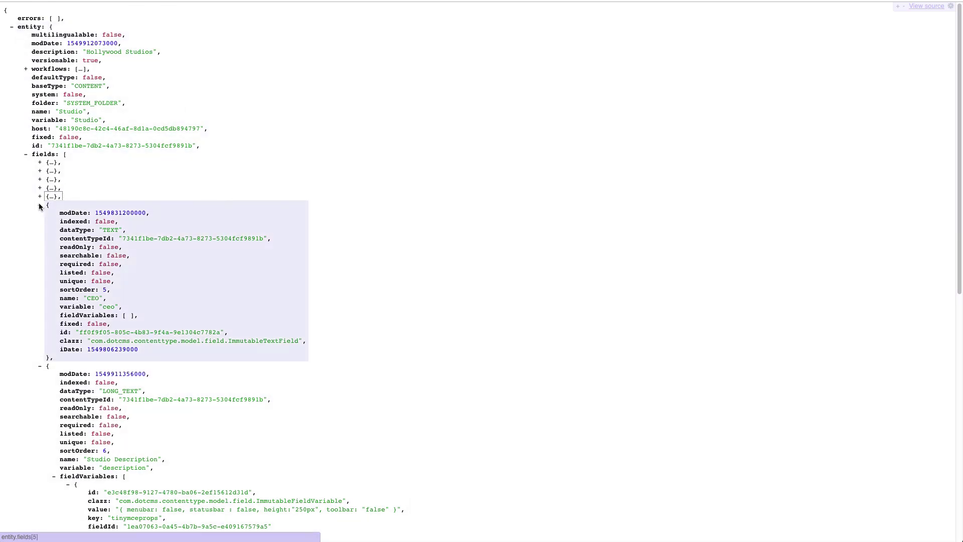
click(40, 206)
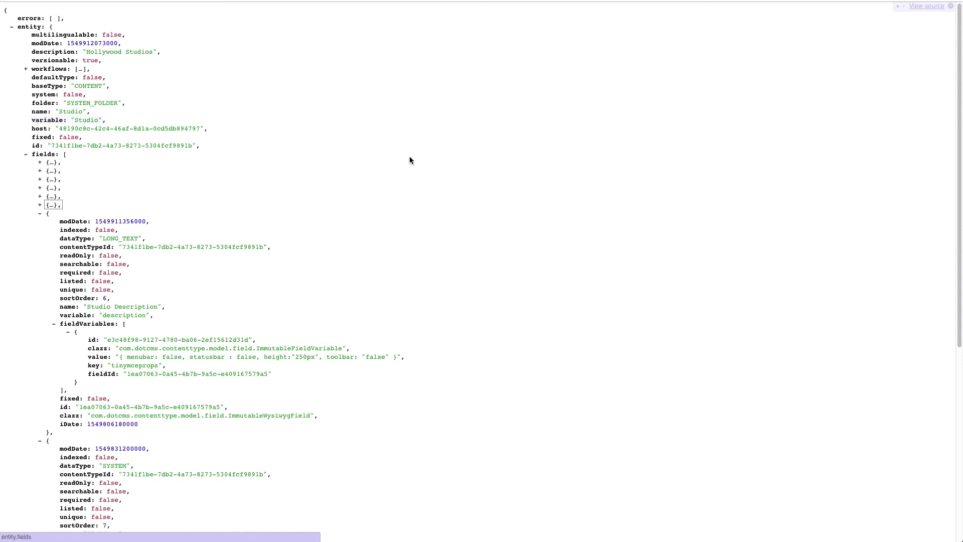